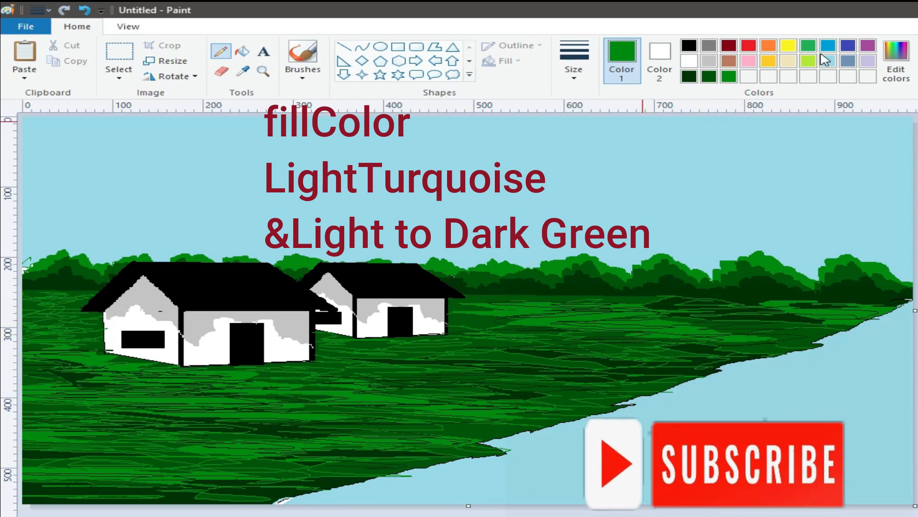
Draw a dark green pencil line along the river bank's jagged edge below the grass
left_click(690, 76)
left_click(242, 51)
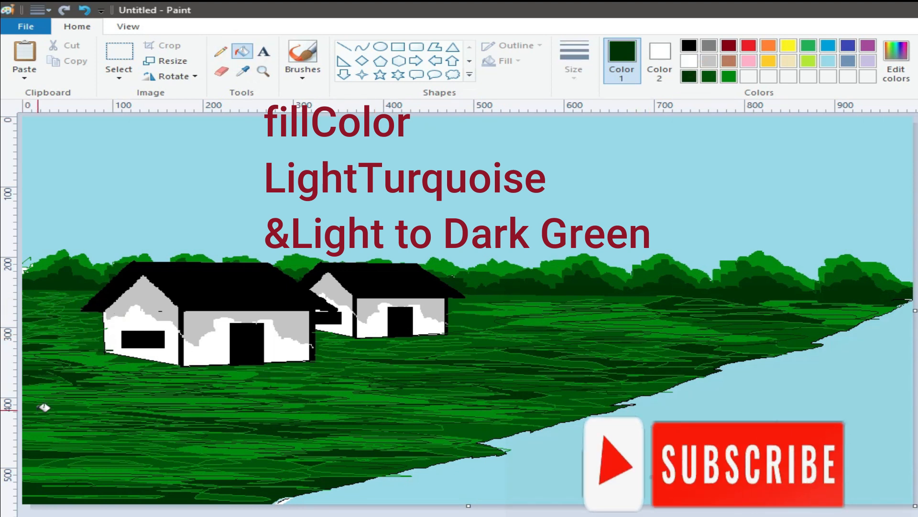
left_click(221, 51)
left_click_drag(824, 343, 719, 368)
key("ctrl+z")
mouse_move(825, 342)
left_mouse_down()
mouse_move(729, 364)
mouse_move(633, 404)
left_mouse_up()
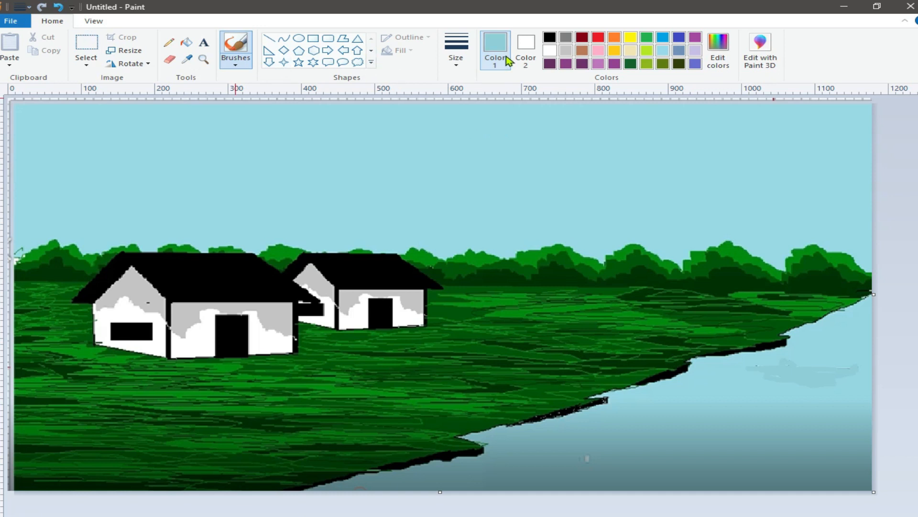
Mix a very dark maroon and draw a tall, slightly bowed tree trunk with the Curve tool beside the larger house
left_click(284, 38)
left_click(550, 37)
left_click(586, 41)
left_click(718, 48)
left_click(612, 311)
left_click(322, 381)
left_click_drag(60, 156, 51, 478)
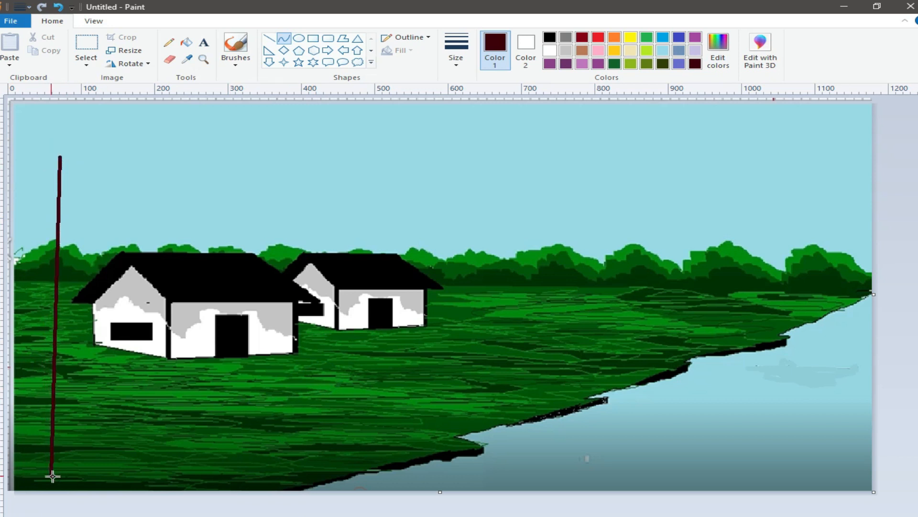
left_click_drag(51, 349, 73, 340)
left_click(284, 38)
left_click_drag(114, 188, 53, 481)
mouse_move(69, 387)
left_mouse_down()
mouse_move(80, 336)
mouse_move(63, 306)
mouse_move(72, 303)
mouse_move(58, 396)
mouse_move(49, 378)
left_mouse_up()
left_click(59, 7)
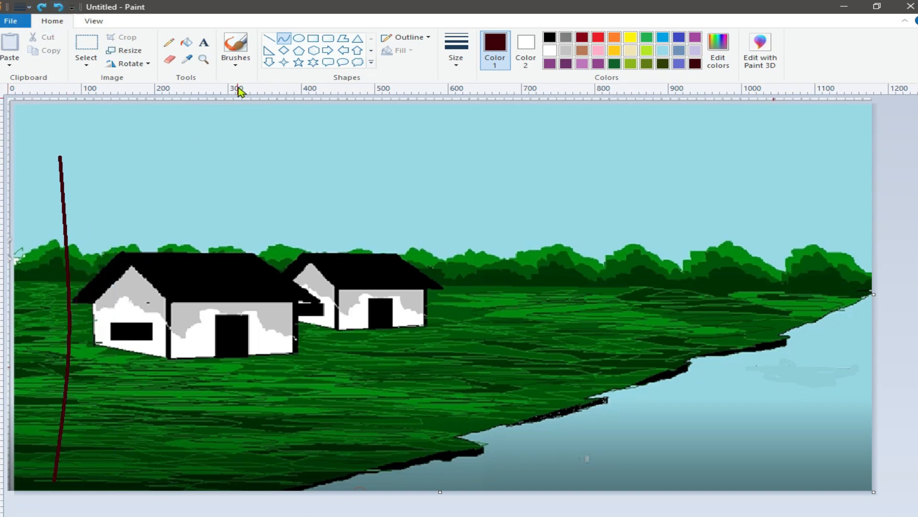
Add curved main limbs on both sides of the trunk and extend the trunk up to the canvas's upper edge
left_click_drag(20, 196, 67, 353)
left_click_drag(43, 275, 51, 262)
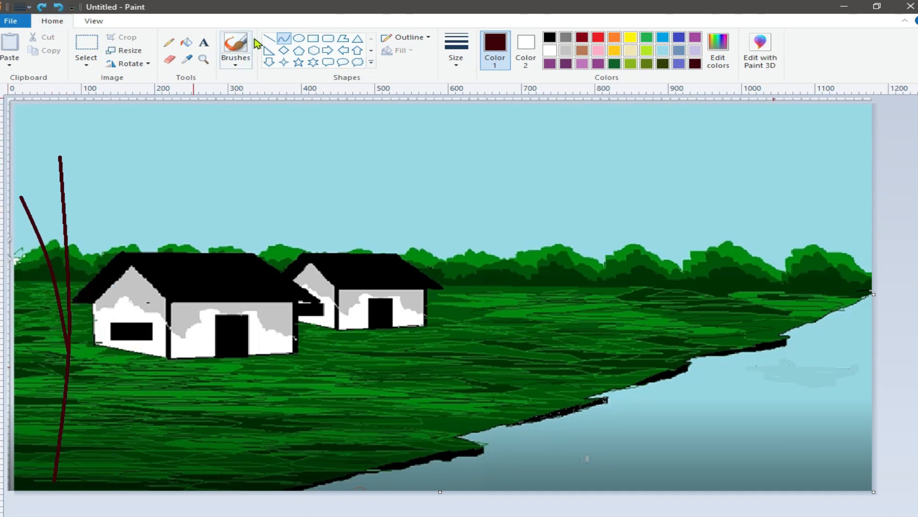
left_click_drag(126, 167, 69, 287)
left_click_drag(99, 226, 93, 211)
left_click_drag(60, 99, 58, 169)
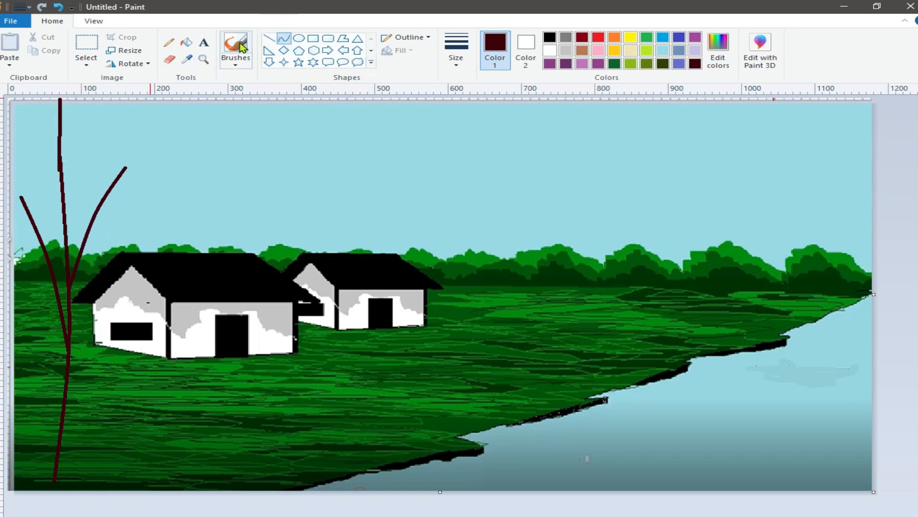
Add three curved branches to the right-hand limb, one rising to the canvas's upper edge and two spreading above the roof
mouse_move(197, 99)
left_mouse_down()
mouse_move(122, 169)
mouse_move(143, 138)
left_mouse_up()
mouse_move(170, 192)
left_mouse_down()
mouse_move(74, 285)
mouse_move(81, 253)
left_mouse_up()
left_click_drag(126, 222, 97, 244)
left_click(269, 38)
key("ctrl+z")
left_click(284, 38)
left_click_drag(192, 220, 138, 223)
left_click(269, 38)
left_click_drag(91, 119, 102, 200)
left_click(59, 7)
Add two curved side branches to the tall branch on the tree's upper right
left_click(285, 38)
left_click_drag(103, 123, 99, 206)
left_click_drag(103, 167, 116, 151)
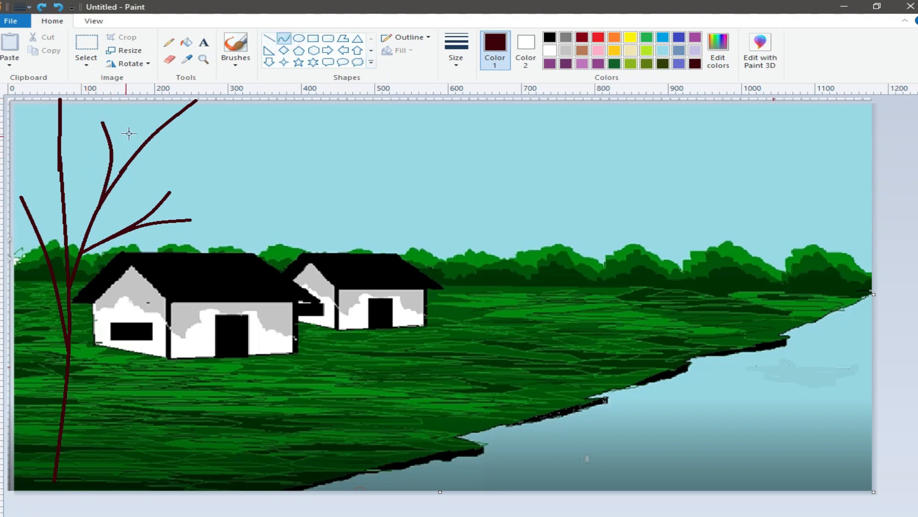
left_click(281, 40)
mouse_move(185, 136)
left_mouse_down()
mouse_move(129, 164)
mouse_move(156, 144)
left_mouse_up()
Add curved side branches to the tree's upper left, near the trunk's tip and at the lower left
left_click(283, 39)
left_click_drag(28, 133, 64, 211)
left_click_drag(40, 172, 50, 163)
left_click(284, 38)
mouse_move(86, 120)
left_mouse_down()
mouse_move(60, 179)
mouse_move(69, 137)
left_mouse_up()
left_click(281, 38)
mouse_move(15, 246)
left_mouse_down()
mouse_move(53, 296)
mouse_move(43, 268)
left_mouse_up()
Widen the lower trunk with additional maroon curves running down to its base, using a thicker line
left_click(286, 42)
mouse_move(56, 339)
left_mouse_down()
mouse_move(72, 484)
mouse_move(67, 341)
mouse_move(69, 479)
left_mouse_up()
left_click(456, 48)
left_click(462, 145)
left_click(55, 404)
left_click(273, 38)
left_click(288, 39)
left_click_drag(67, 403, 63, 485)
Paint the trunk solid from its base up to the fork with a thicker maroon brush
left_click(235, 48)
left_click(239, 67)
left_click(456, 48)
left_click(469, 156)
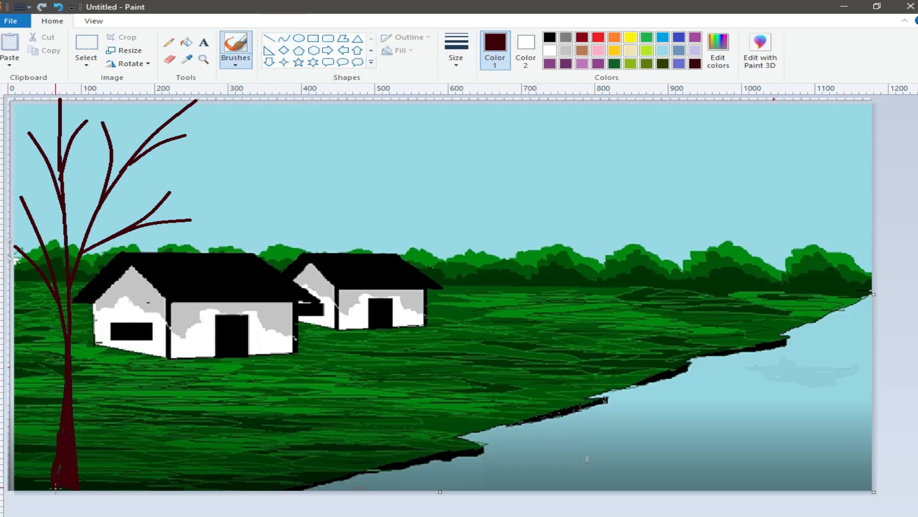
left_click_drag(59, 403, 66, 345)
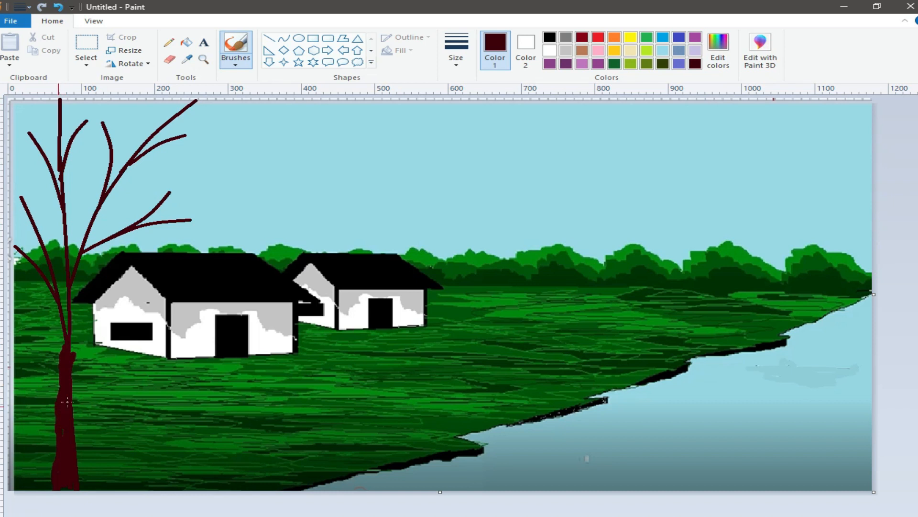
Thicken the tree's left-hand branches with the brush and extend them to the canvas's left edge
left_click_drag(46, 287, 58, 316)
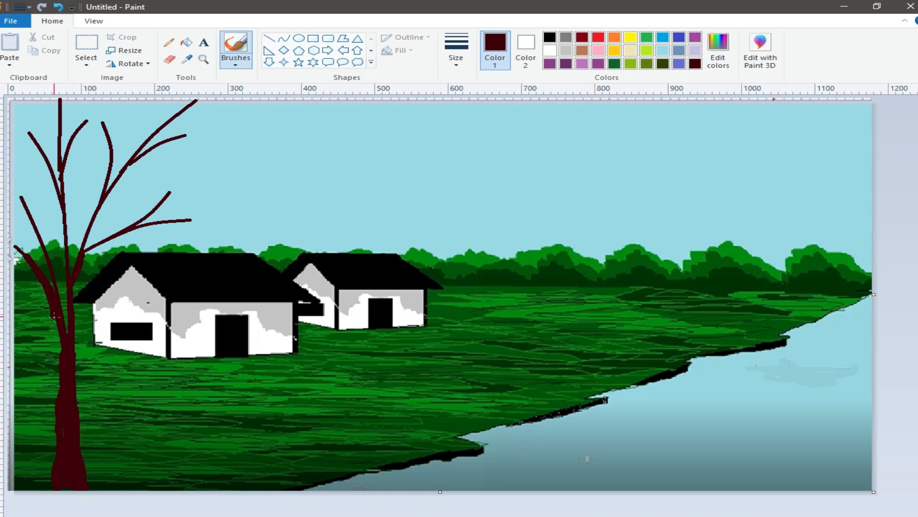
left_click_drag(11, 243, 30, 261)
left_click_drag(13, 185, 23, 198)
left_click_drag(50, 282, 53, 291)
left_click_drag(12, 181, 28, 203)
left_click_drag(7, 173, 9, 163)
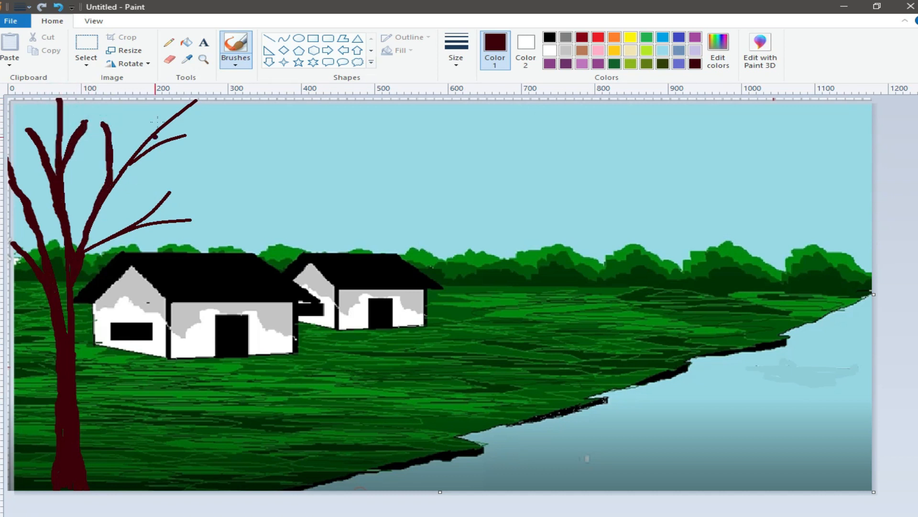
Thicken the right-hand branches with the brush and lengthen the tips of the two lowest ones
left_click_drag(194, 100, 114, 177)
left_click_drag(187, 137, 111, 185)
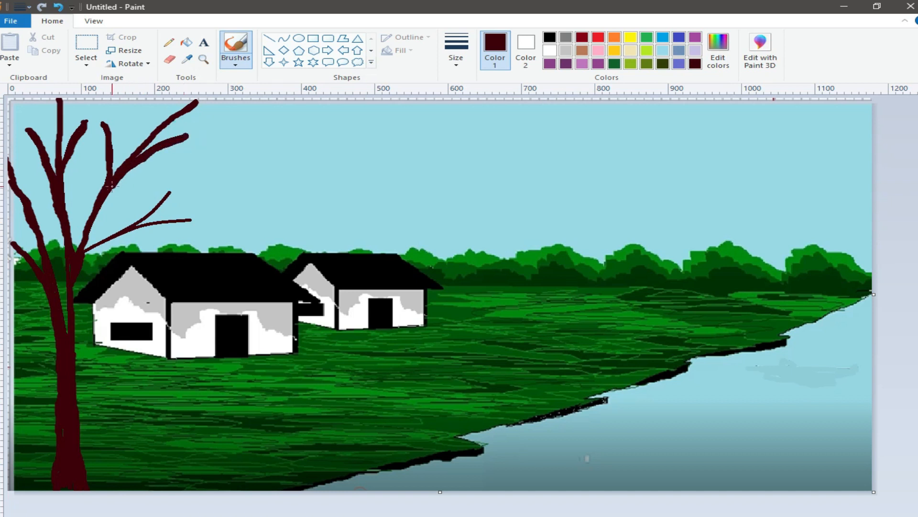
left_click_drag(171, 191, 78, 261)
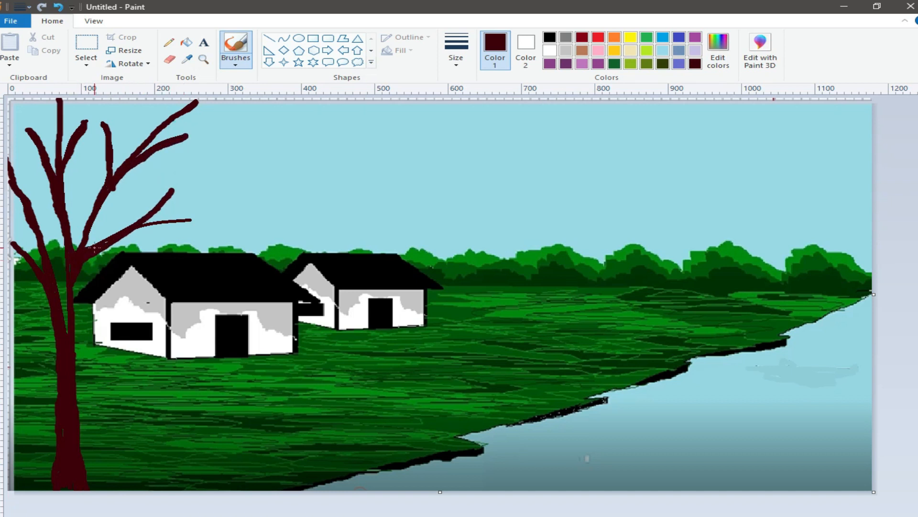
left_click_drag(193, 172, 196, 171)
left_click_drag(225, 219, 205, 219)
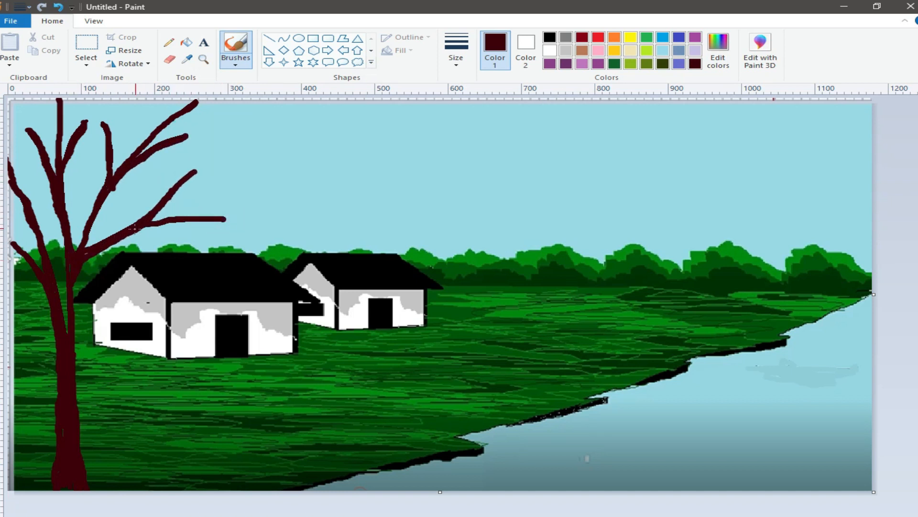
Brush a long limb between the two lowest right branches and add thin twigs to the branch ends
left_click_drag(236, 183, 154, 221)
left_click_drag(213, 189, 159, 213)
left_click_drag(194, 169, 129, 224)
left_click_drag(164, 193, 176, 181)
left_click(59, 7)
left_click(130, 121)
left_click(58, 7)
left_click(58, 7)
left_click(243, 179)
left_click_drag(243, 179, 147, 226)
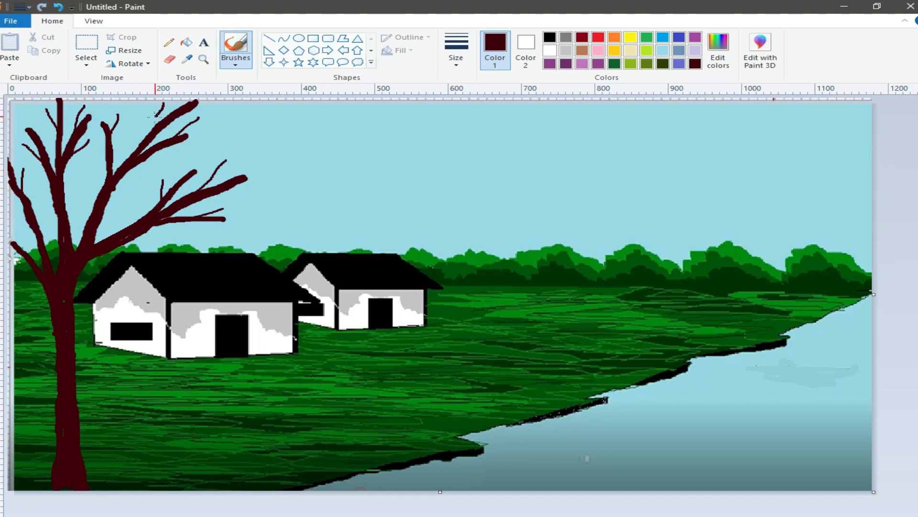
left_click_drag(211, 141, 161, 160)
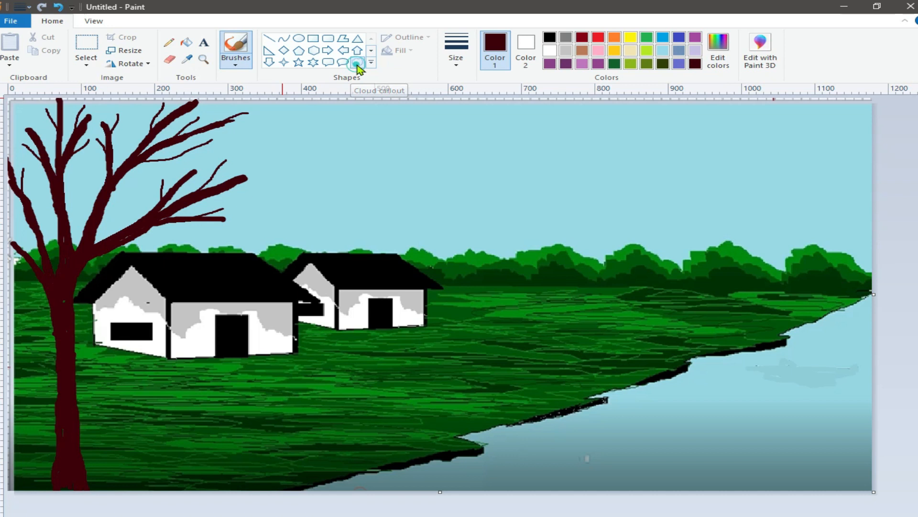
Draw a cloud callout with dark olive green outline and fill over the right branch tips and flip it vertically
left_click(357, 62)
left_click(663, 66)
left_click(525, 47)
left_click(663, 64)
left_click_drag(199, 141, 359, 226)
left_click_drag(259, 182, 229, 205)
left_click(122, 64)
left_click(143, 117)
left_click(284, 153)
Draw a second dark olive cloud above the first and resize it to cover the upper-right branches
left_click_drag(308, 123, 186, 198)
left_click_drag(239, 162, 260, 158)
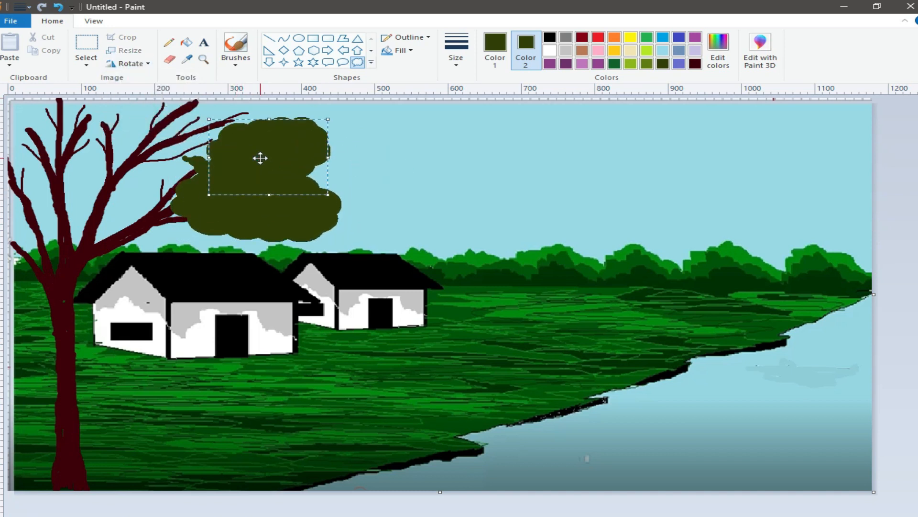
left_click_drag(209, 194, 191, 205)
left_click_drag(263, 151, 246, 141)
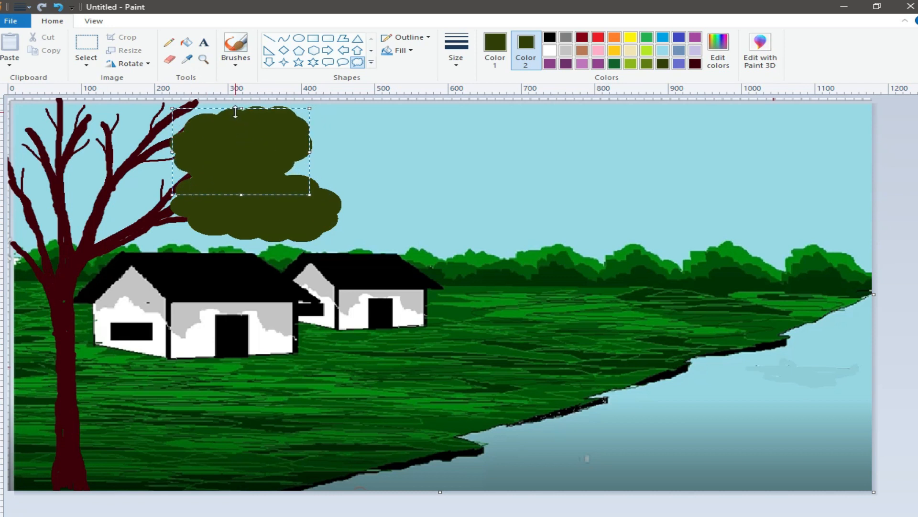
left_click_drag(240, 110, 239, 98)
left_click_drag(173, 148, 163, 148)
left_click_drag(251, 144, 254, 151)
left_click_drag(311, 152, 301, 152)
left_click(314, 201)
Draw a dark olive cloud over the middle of the tree's crown, shift it slightly left and flip it vertically
left_click_drag(55, 112, 197, 225)
mouse_move(121, 178)
left_mouse_down()
mouse_move(92, 158)
mouse_move(115, 188)
mouse_move(91, 199)
mouse_move(90, 190)
left_mouse_up()
left_click(130, 63)
left_click(141, 115)
left_click(289, 119)
Draw another dark olive cloud, move it to the canvas's left edge over the left branches and flip it
left_click_drag(135, 103, 240, 230)
left_click_drag(195, 152, 21, 177)
left_click(115, 66)
left_click(142, 131)
left_click(291, 190)
Draw a large dark olive cloud, move it over the top of the tree's crown, adjust it and flip it vertically
mouse_move(381, 122)
left_mouse_down()
mouse_move(517, 231)
mouse_move(535, 233)
left_mouse_up()
mouse_move(444, 179)
left_mouse_down()
mouse_move(134, 106)
mouse_move(116, 113)
mouse_move(137, 111)
mouse_move(123, 114)
mouse_move(141, 130)
left_mouse_up()
left_click_drag(229, 185, 178, 165)
left_click_drag(142, 124, 117, 127)
left_click(135, 64)
left_click(139, 117)
left_click(383, 155)
Fill gaps along the crown's top edge with smaller dark olive clouds, including one in the canvas's upper-left corner
left_click_drag(337, 118, 465, 199)
mouse_move(391, 165)
left_mouse_down()
mouse_move(211, 107)
mouse_move(46, 93)
left_mouse_up()
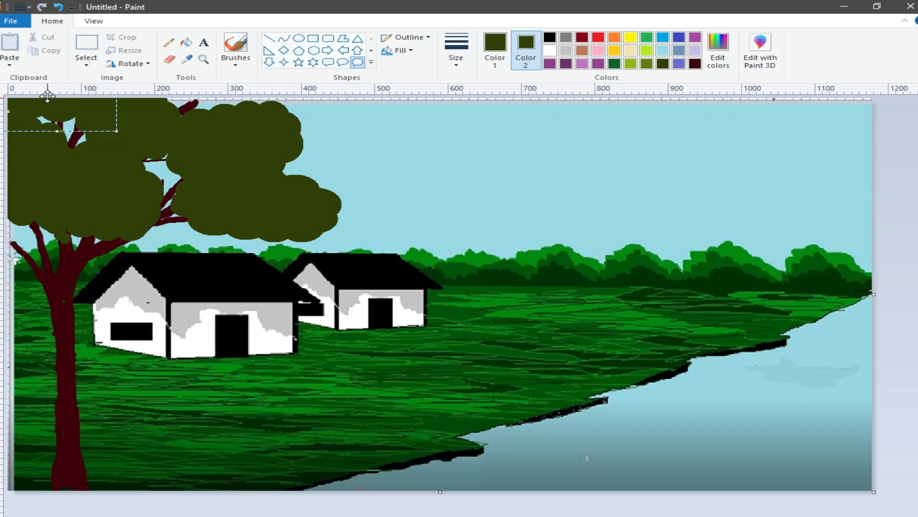
mouse_move(357, 118)
left_mouse_down()
mouse_move(400, 150)
mouse_move(196, 113)
left_mouse_up()
left_click(266, 136)
Add smaller dark olive clouds within the crown and at its lower-left edge beside the trunk
left_click_drag(209, 169, 293, 218)
left_click(262, 133)
left_click_drag(386, 155, 486, 216)
left_click_drag(448, 182, 4, 247)
left_click(301, 192)
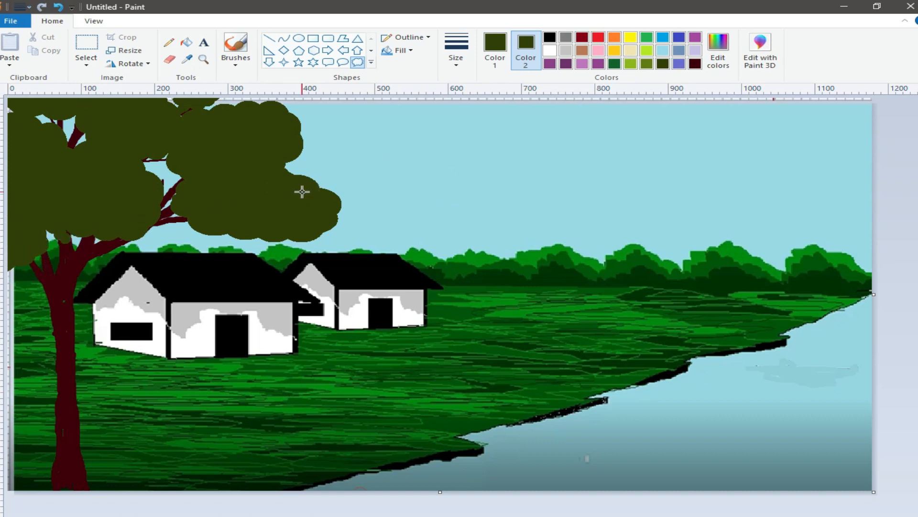
Draw a wide dark olive cloud and move it onto the crown's right side to bridge the two right-hand clouds
left_click_drag(369, 140, 556, 207)
mouse_move(463, 174)
left_mouse_down()
mouse_move(299, 174)
mouse_move(287, 166)
left_mouse_up()
left_click_drag(385, 168, 353, 167)
left_click(456, 171)
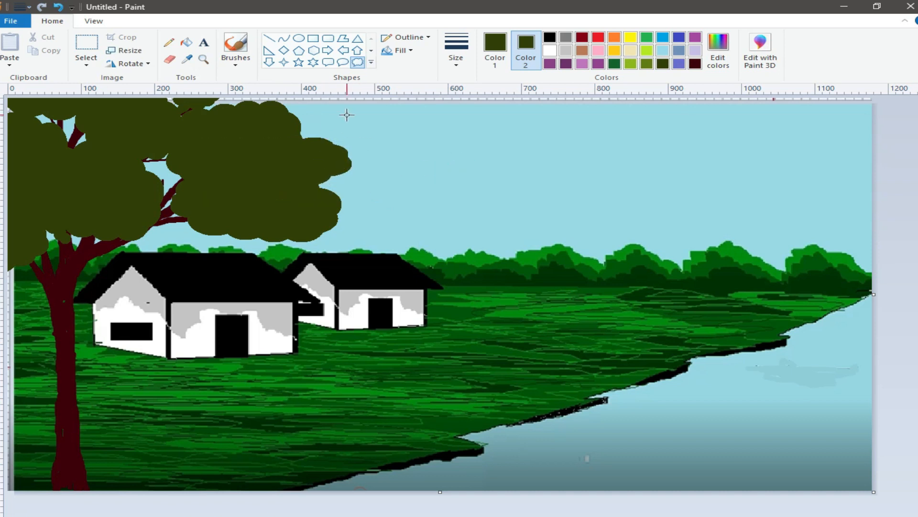
Round off the crown's right outline with small dark olive clouds at its upper and middle edge
left_click_drag(346, 115, 395, 156)
left_click_drag(366, 133, 295, 136)
left_click(419, 137)
mouse_move(347, 183)
left_mouse_down()
mouse_move(301, 184)
mouse_move(315, 206)
left_mouse_up()
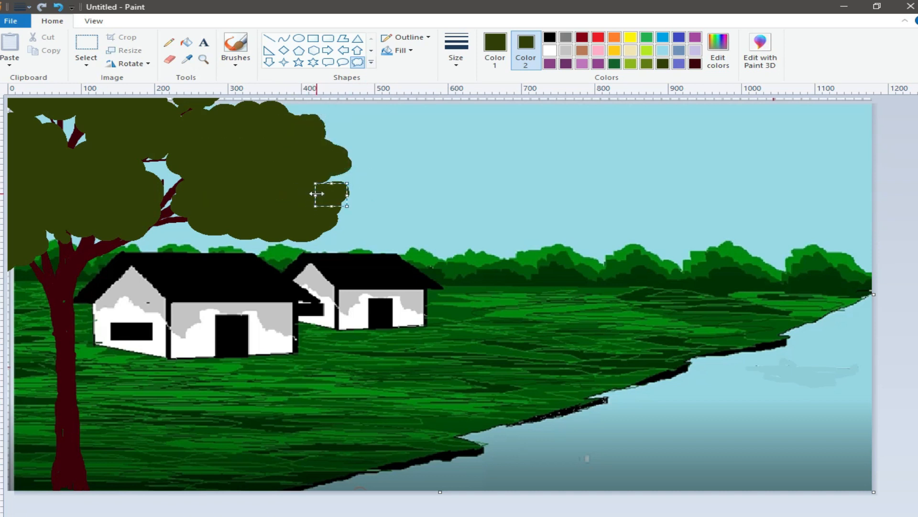
left_click(386, 191)
left_click_drag(495, 184, 322, 179)
left_click(454, 175)
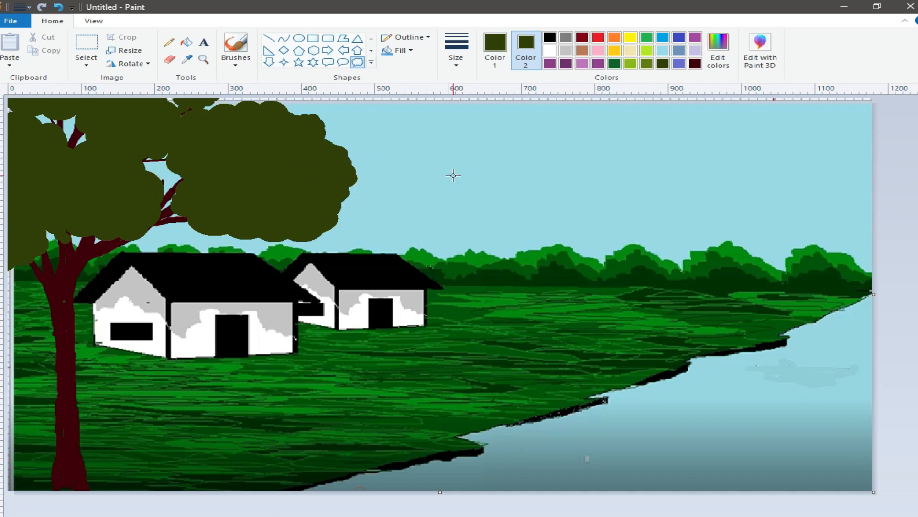
Draw a dark olive cloud, place it at the crown's underside above the larger house's roof and flip it vertically
left_click_drag(428, 183, 569, 267)
mouse_move(492, 221)
left_mouse_down()
mouse_move(147, 215)
mouse_move(175, 224)
left_mouse_up()
left_click(138, 66)
left_click(152, 119)
left_click(322, 212)
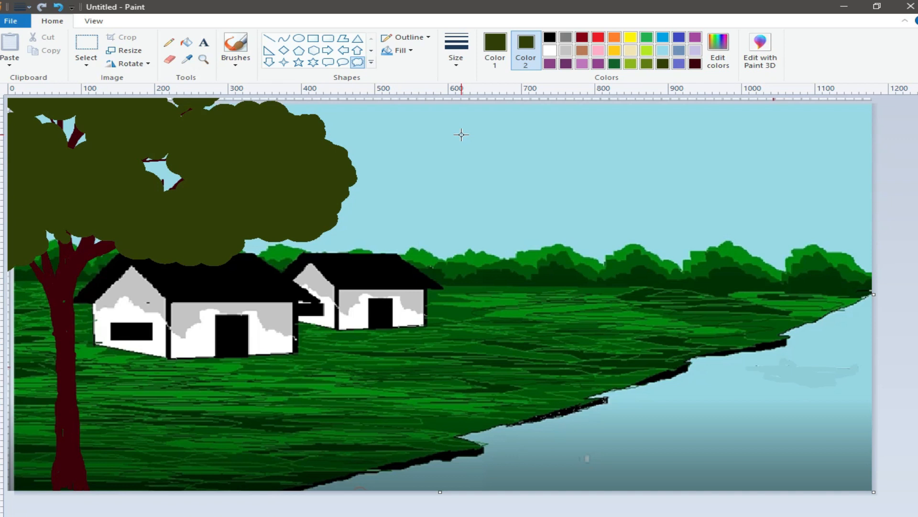
Pick the trunk's maroon and brush flared roots at its base and a short branch on its right side
left_click(236, 48)
left_click(188, 62)
left_click(66, 293)
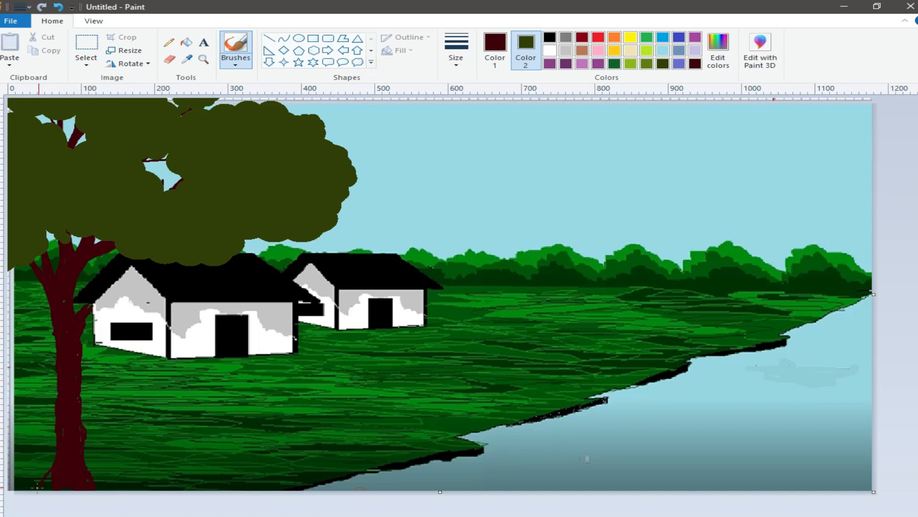
Widen the trunk's left side with a thicker brush and paint a stubby branch pointing up and left
left_click(455, 63)
left_click(478, 226)
left_click_drag(60, 348, 45, 457)
left_click_drag(53, 392, 52, 312)
left_click_drag(33, 334, 50, 379)
left_click_drag(28, 336, 42, 369)
mouse_move(36, 332)
left_mouse_down()
mouse_move(50, 357)
mouse_move(30, 325)
left_mouse_up()
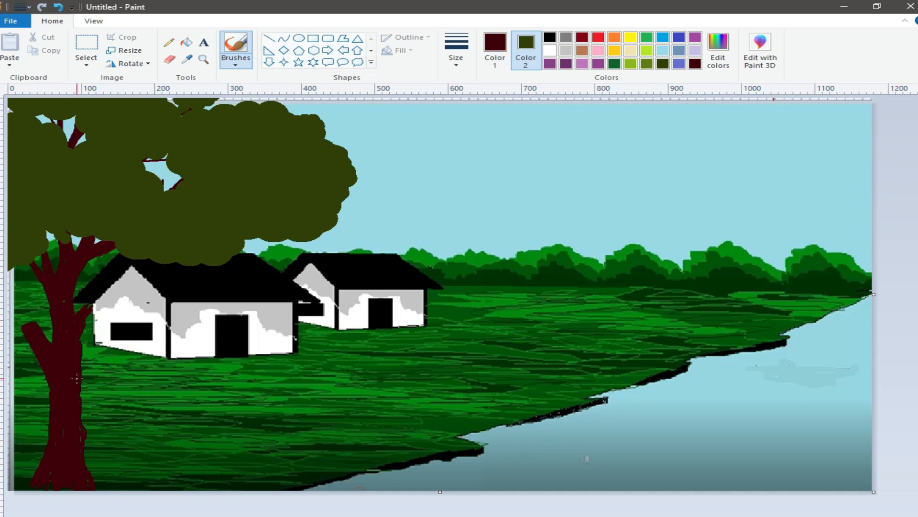
Sample the grey-blue of the river's lower part as the drawing colour
left_click(719, 61)
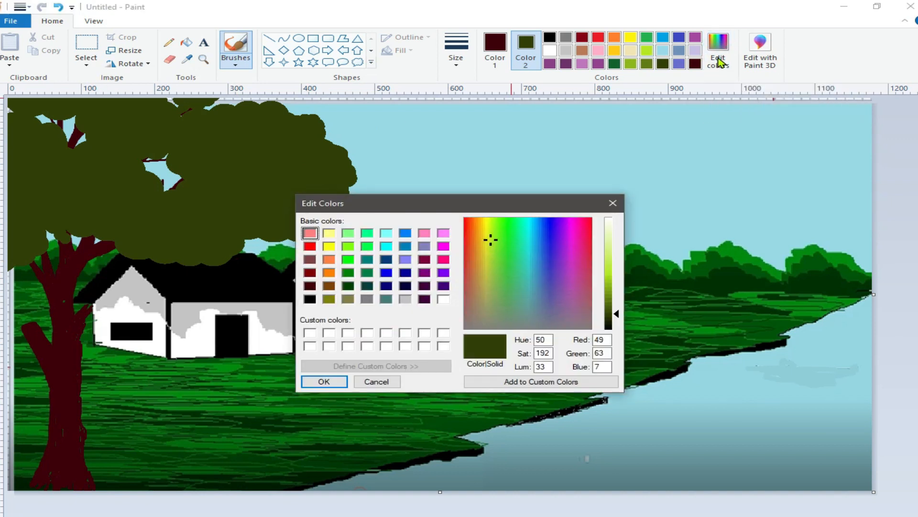
left_click(614, 204)
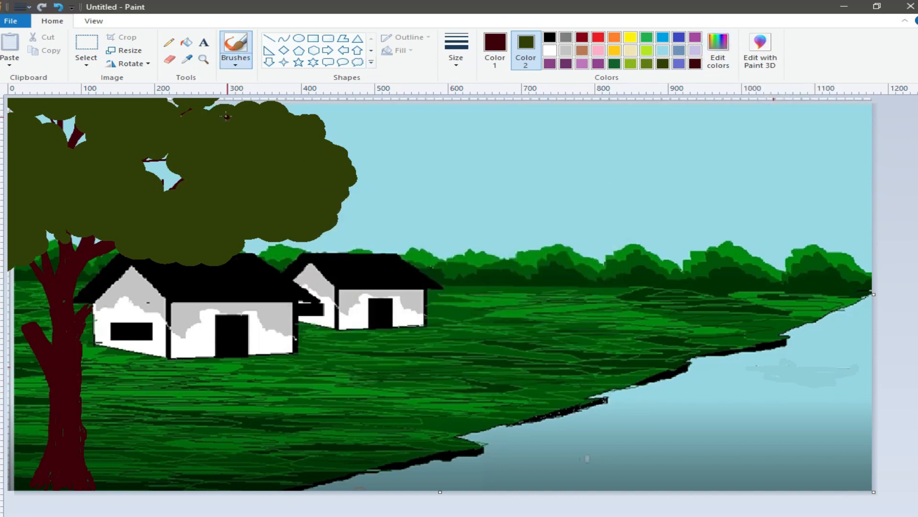
left_click(168, 42)
left_click(187, 58)
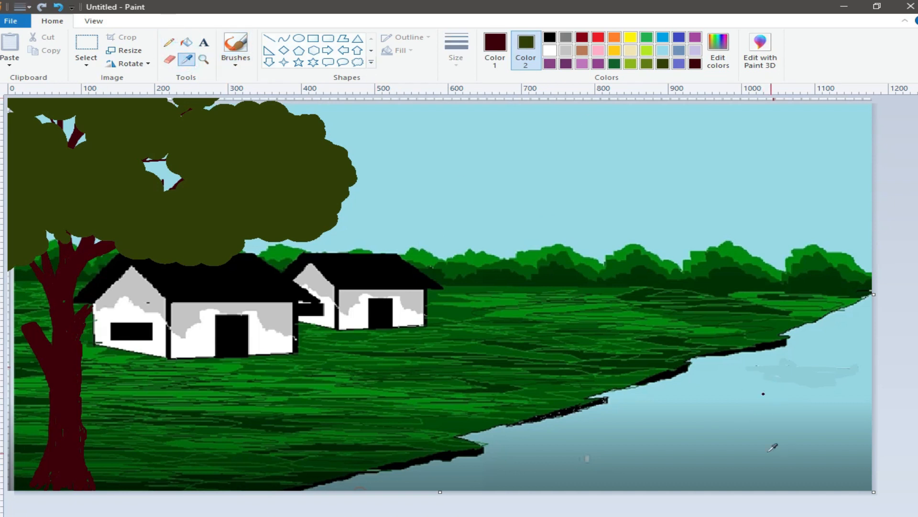
left_click(756, 432)
left_click(718, 55)
left_click(324, 381)
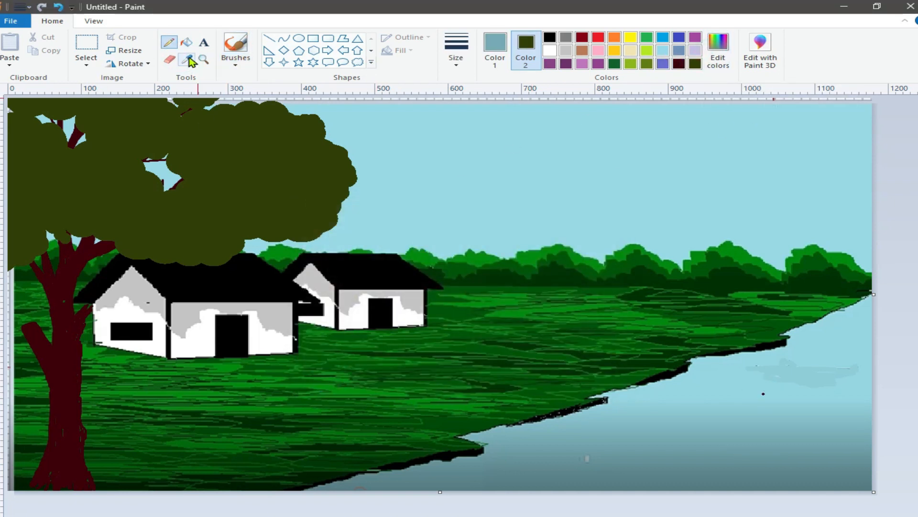
Darken the sampled grey-blue and try a pencil ripple on the river, removing the stroke again
left_click(495, 48)
left_click(724, 60)
left_click_drag(614, 263, 612, 273)
left_click(322, 381)
left_click_drag(703, 395, 758, 403)
left_click(58, 7)
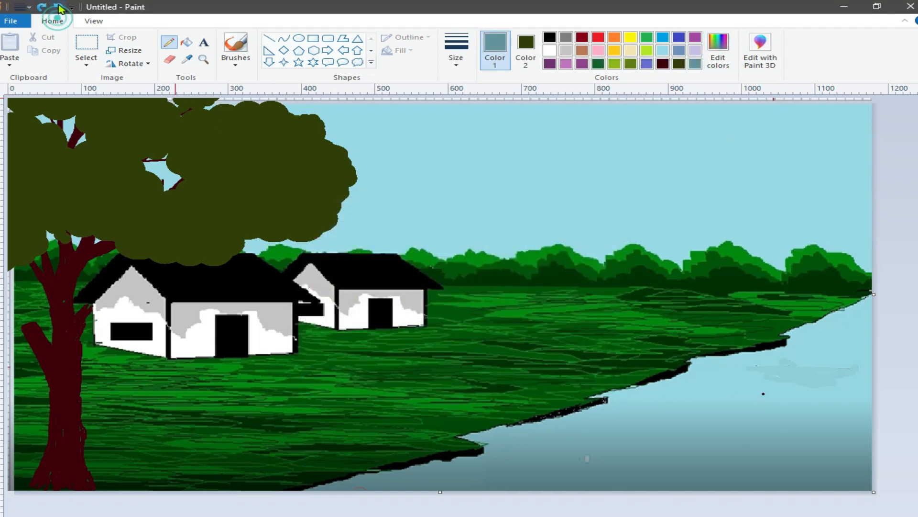
Try a ripple on the river with another pencil thickness and undo the test strokes
left_click(455, 50)
left_click(469, 90)
left_click_drag(691, 382, 765, 385)
left_click(57, 7)
left_click(58, 7)
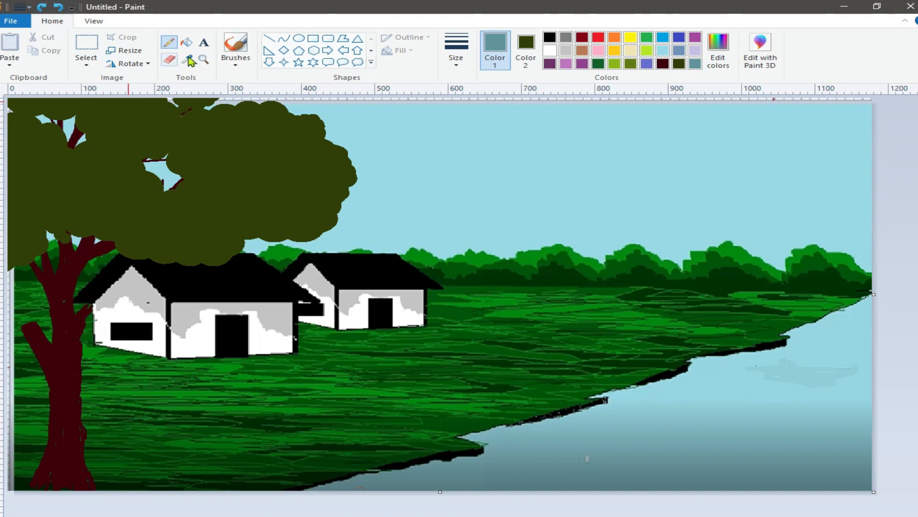
Draw a thick black trunk from two overlapping, nearly vertical lines above the bushes at the river's far end
left_click(269, 38)
left_click_drag(781, 217, 784, 272)
left_click(550, 38)
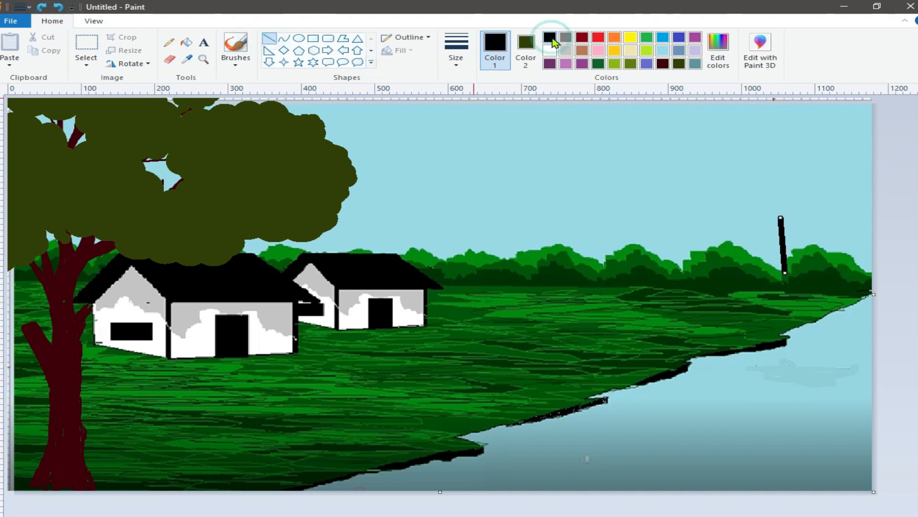
left_click(495, 46)
left_click(550, 39)
left_click(712, 178)
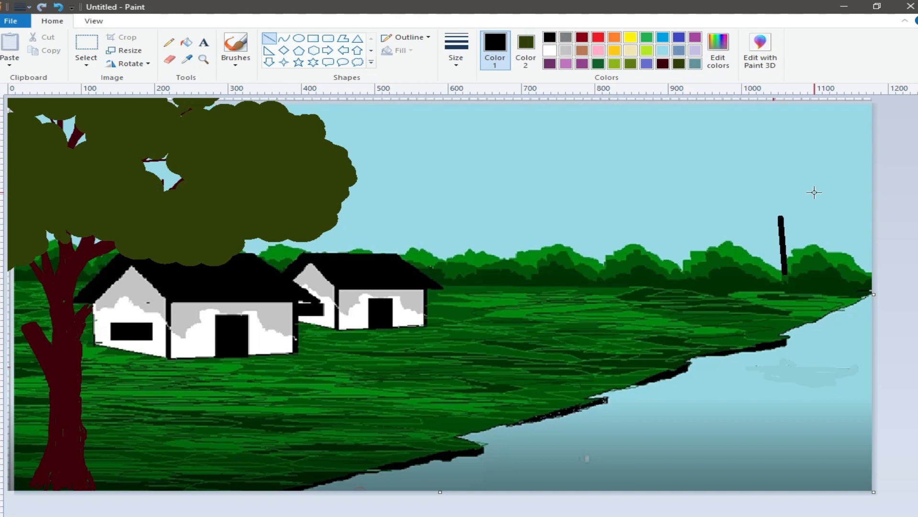
left_click_drag(776, 219, 783, 273)
left_click(857, 267)
Add two slanting black branches to the distant trunk, a short one to its left and a longer one to its right
left_click_drag(766, 225, 782, 249)
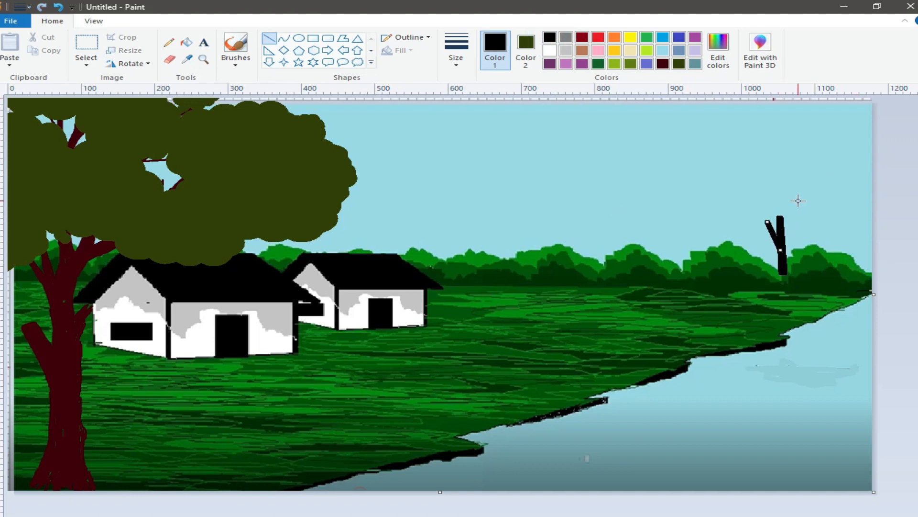
left_click_drag(799, 200, 783, 249)
left_click(737, 218)
Draw a small cloud at the tip of the right branch and colour its outline and fill a darkened green
left_click(358, 62)
left_click_drag(788, 181, 826, 205)
left_click(525, 46)
left_click(598, 64)
left_click(630, 63)
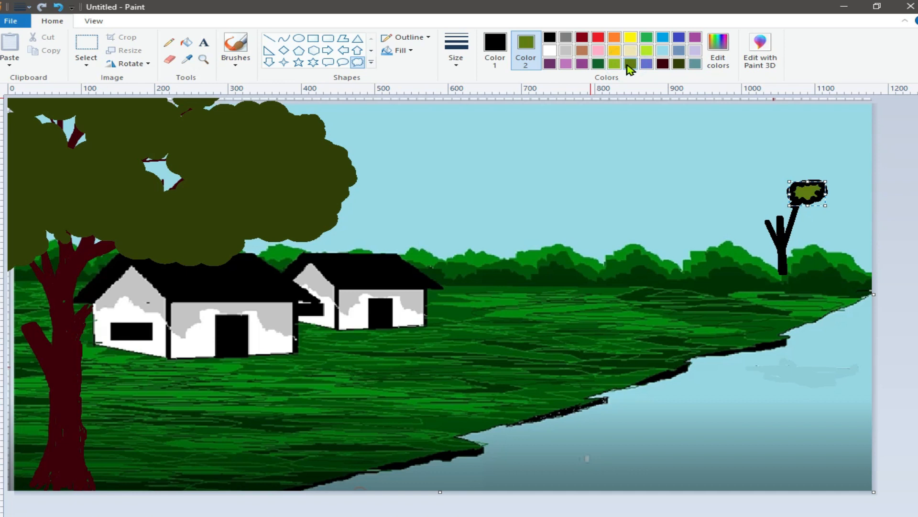
left_click(495, 48)
left_click(598, 63)
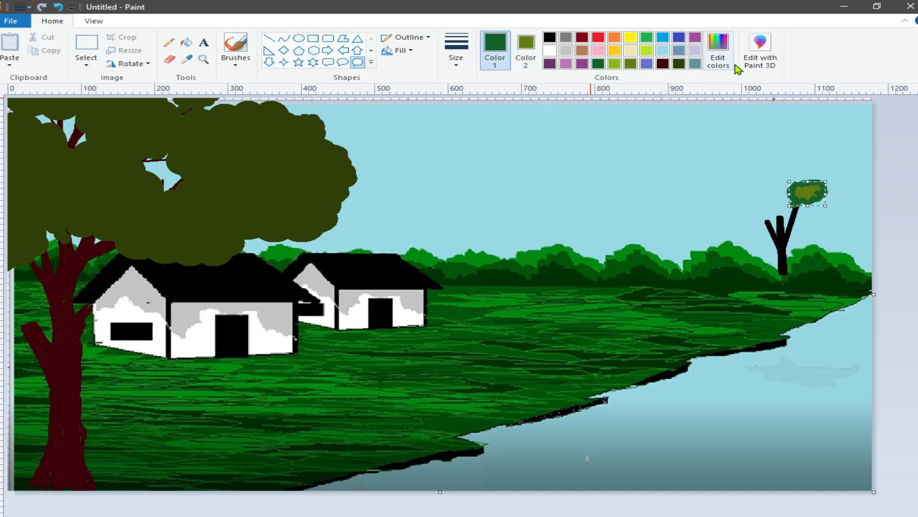
left_click(718, 51)
left_click(324, 381)
left_click(526, 48)
left_click(695, 63)
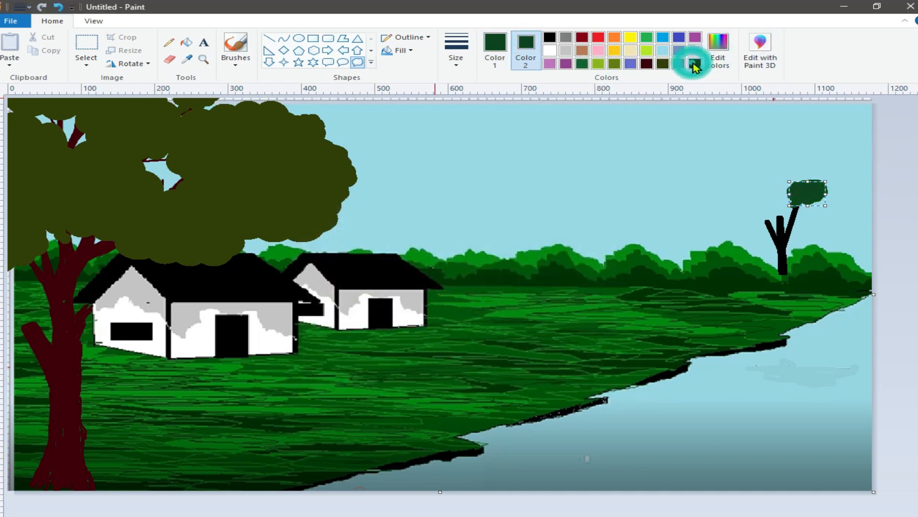
Draw a dark green cloud above the middle of the distant trunk and flip it vertically
left_click_drag(761, 188, 792, 210)
left_click(127, 64)
left_click(138, 117)
left_click(713, 187)
Draw another dark green cloud on the left of the distant tree's crown and flip it vertically and horizontally
mouse_move(722, 186)
left_mouse_down()
mouse_move(772, 223)
mouse_move(739, 204)
mouse_move(746, 201)
mouse_move(724, 211)
left_mouse_up()
left_click(119, 63)
left_click(140, 118)
left_click(139, 65)
left_click(153, 131)
Fill out the distant tree's crown with more dark green clouds across its upper part
left_click_drag(726, 179, 783, 207)
mouse_move(754, 180)
left_mouse_down()
mouse_move(757, 190)
mouse_move(745, 180)
mouse_move(782, 177)
mouse_move(805, 197)
left_mouse_up()
left_click(861, 211)
left_click(908, 209)
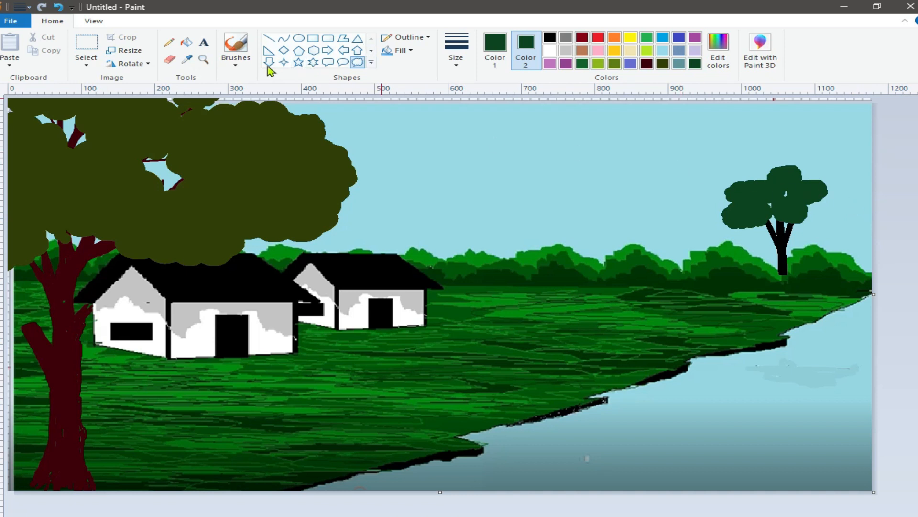
Try to copy the distant tree's crown with a free-form selection and place the copy to its left
left_click(269, 38)
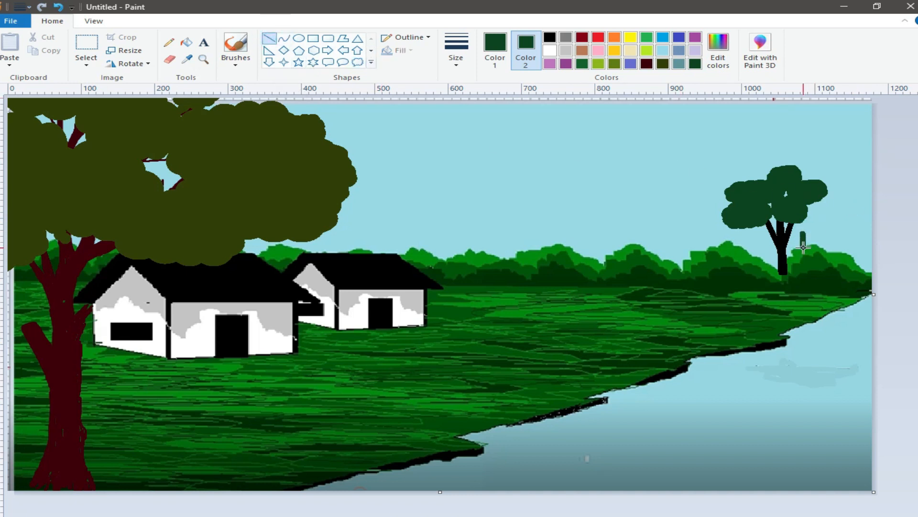
left_click(58, 7)
left_click(86, 61)
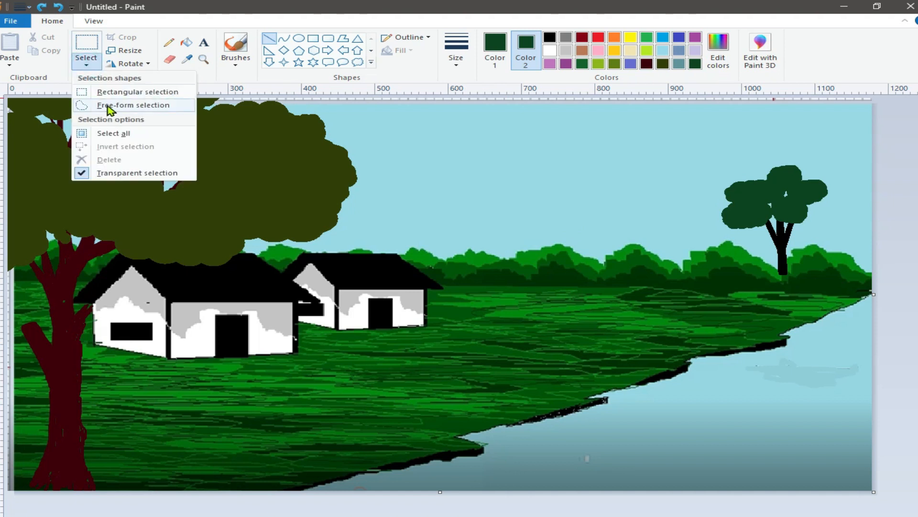
left_click(111, 107)
mouse_move(724, 204)
left_mouse_down()
mouse_move(758, 174)
mouse_move(790, 164)
mouse_move(811, 167)
mouse_move(838, 194)
mouse_move(797, 224)
mouse_move(769, 222)
left_mouse_up()
right_click(760, 190)
left_click(781, 210)
left_click(346, 158)
left_click(9, 65)
left_click(21, 82)
left_click_drag(74, 136, 663, 202)
left_click(86, 65)
left_click(158, 173)
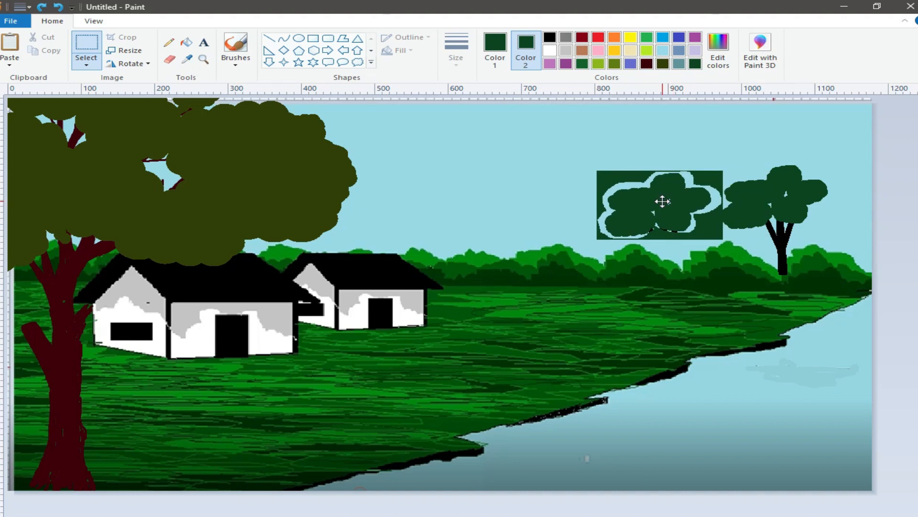
left_click(56, 7)
Set the background colour to white, copy the distant crown free-form, and place the pasted copy in the sky with transparent selection
left_click(551, 51)
left_click(87, 65)
left_click(129, 106)
mouse_move(755, 228)
left_mouse_down()
mouse_move(707, 196)
mouse_move(830, 167)
mouse_move(766, 229)
mouse_move(753, 229)
left_mouse_up()
right_click(741, 218)
left_click(770, 216)
left_click(9, 46)
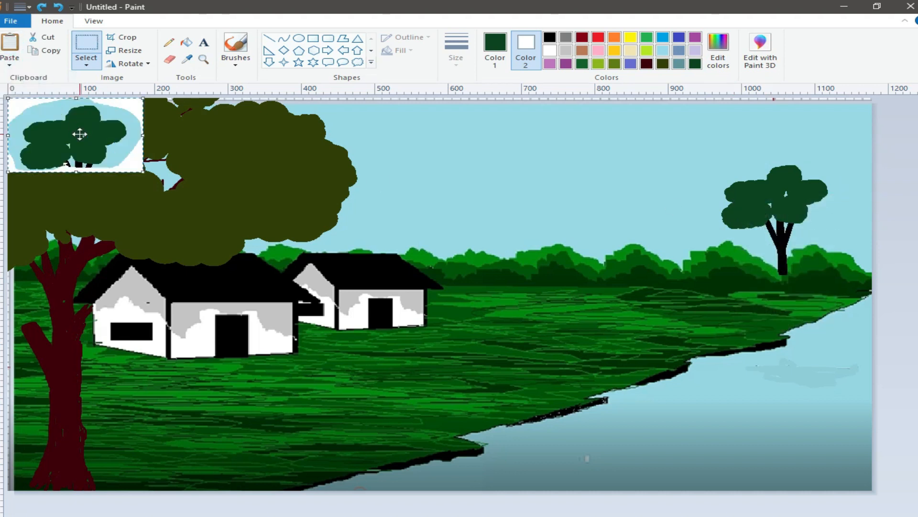
left_click_drag(78, 134, 591, 189)
left_click(86, 64)
left_click(138, 173)
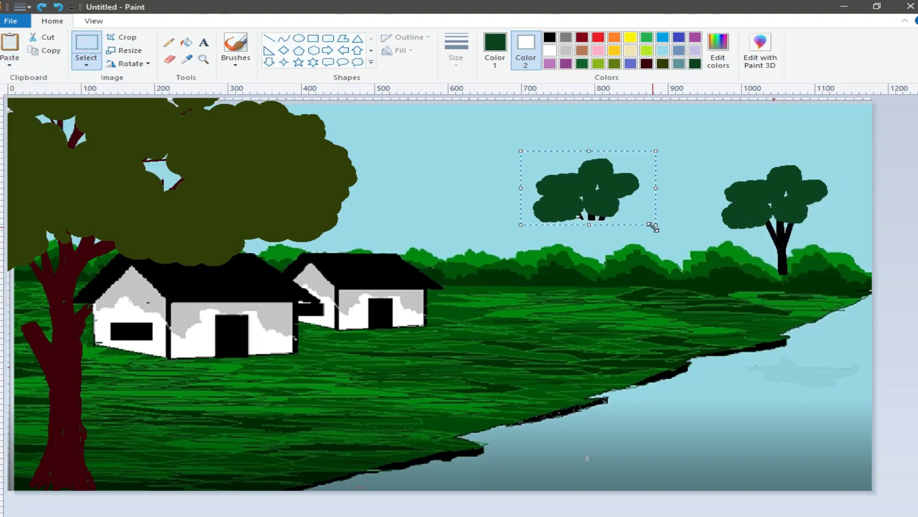
Shrink the pasted crown in two passes and place it just left of the distant tree
left_click_drag(656, 224, 607, 205)
left_click_drag(557, 188, 626, 206)
left_click_drag(675, 222, 649, 209)
mouse_move(616, 193)
left_mouse_down()
mouse_move(808, 230)
mouse_move(834, 224)
mouse_move(693, 219)
mouse_move(691, 208)
mouse_move(669, 223)
mouse_move(683, 192)
left_mouse_up()
Copy the small crown with a free-form selection and paste duplicates right of the distant tree and at its lower left
left_click(86, 65)
left_click(110, 107)
left_click(464, 211)
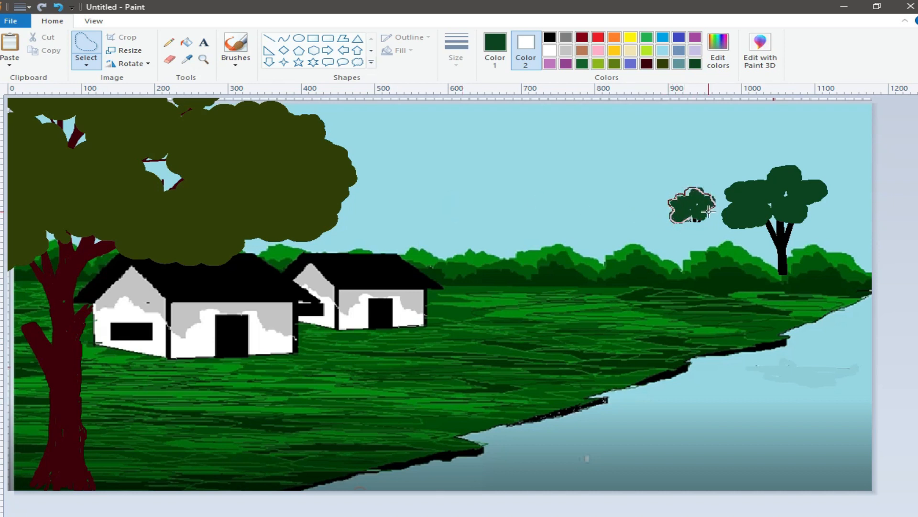
right_click(688, 201)
left_click(699, 219)
key("ctrl+v")
left_click_drag(35, 119, 833, 217)
left_click(10, 65)
left_click(29, 78)
left_click_drag(31, 117, 712, 229)
left_click(556, 157)
Draw a thin black trunk with the Curve tool beneath the lower small crown
left_click(549, 37)
left_click(495, 50)
left_click(550, 38)
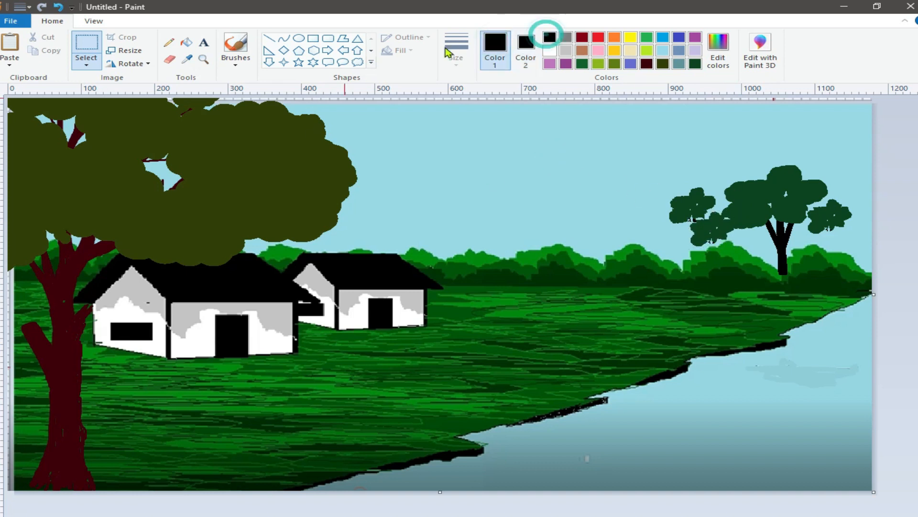
left_click(284, 38)
left_click_drag(710, 238, 712, 280)
left_click(455, 50)
left_click(492, 108)
left_click(713, 260)
Draw thin black trunks and forked twigs under the small crowns on both sides with the Pencil
left_click(168, 42)
left_click(456, 55)
left_click(483, 109)
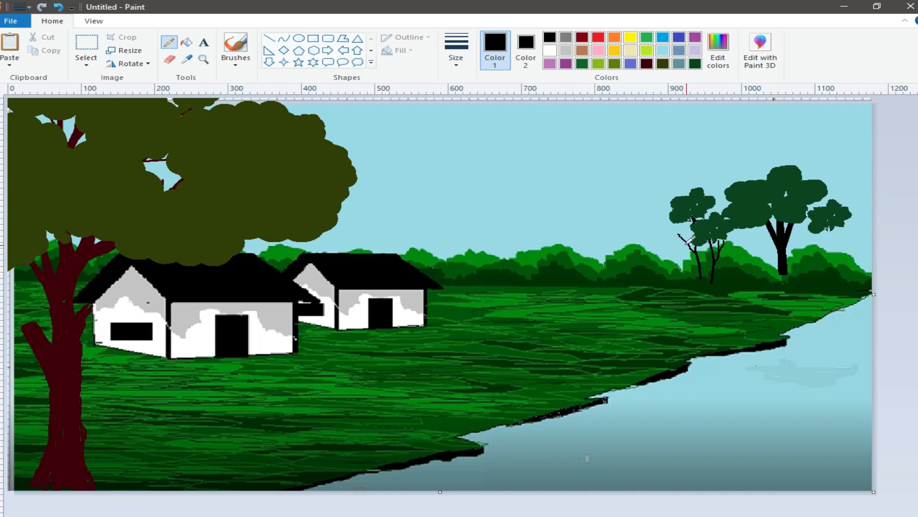
left_click_drag(829, 227, 833, 267)
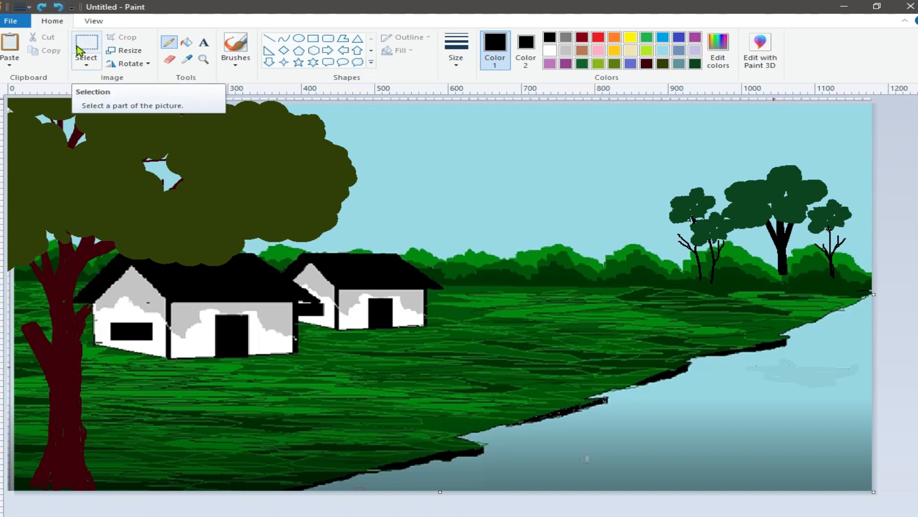
Sample the bushes' darkest green and brush it over the bases of the distant trunks
left_click(187, 59)
left_click(752, 273)
left_click(232, 65)
left_click(235, 82)
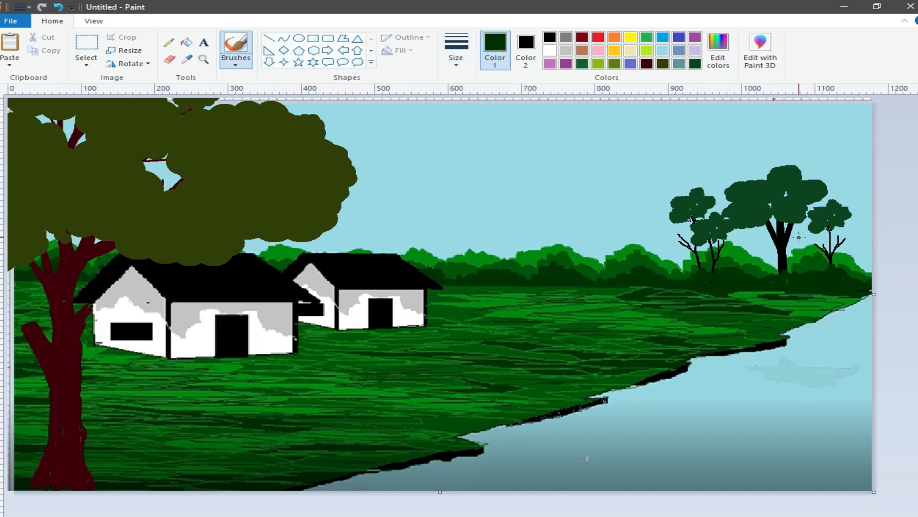
Change the brush size and add dark green twigs to the distant tree's trunk and along the tops of the crowns
left_click(452, 57)
left_click(487, 103)
left_click(58, 10)
left_click_drag(753, 238, 779, 258)
left_click_drag(786, 160, 793, 160)
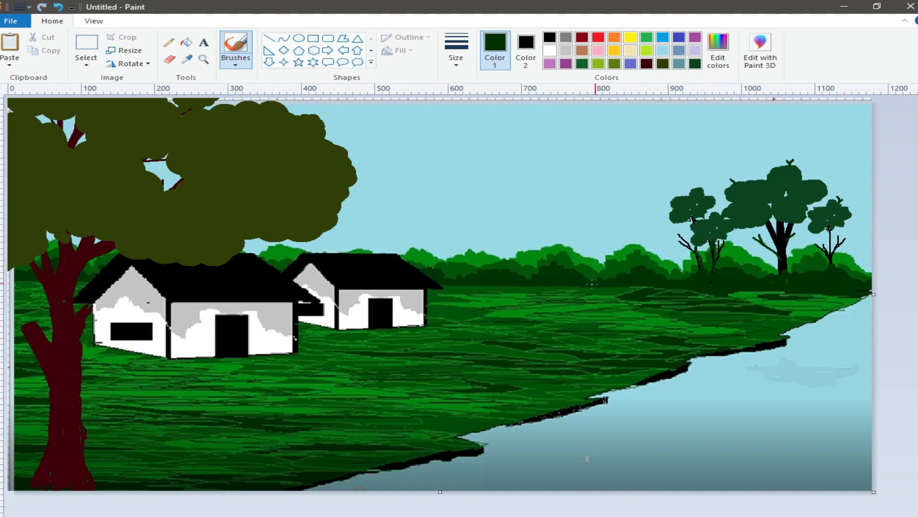
Draw a small black bird in the open sky with the Pencil and copy it with a free-form selection
left_click(169, 42)
left_click(550, 37)
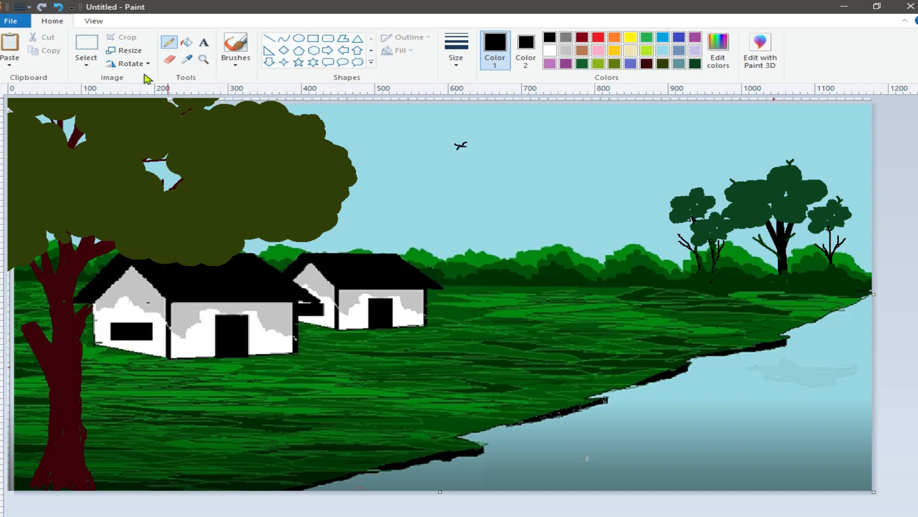
left_click(86, 63)
left_click(108, 106)
left_click(526, 47)
mouse_move(450, 144)
left_mouse_down()
mouse_move(474, 143)
mouse_move(449, 145)
left_mouse_up()
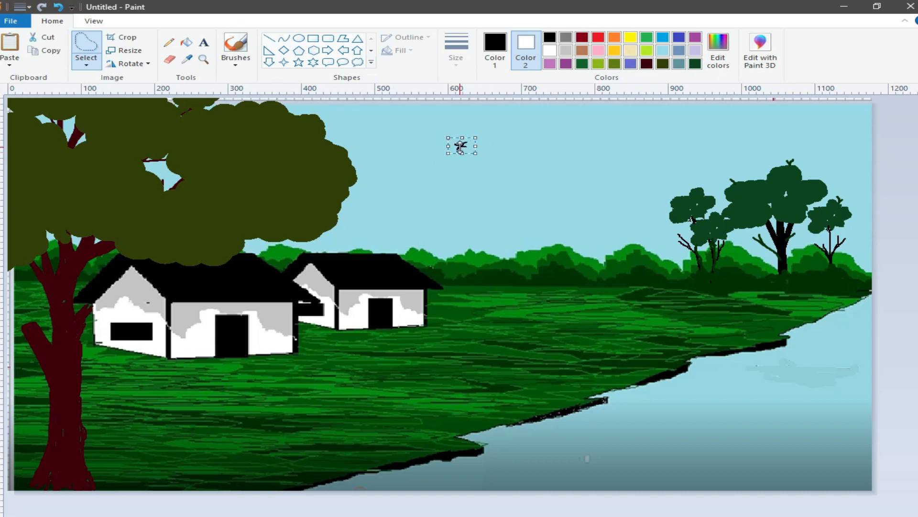
left_click(477, 140)
mouse_move(441, 140)
left_mouse_down()
mouse_move(479, 152)
mouse_move(437, 145)
left_mouse_up()
right_click(458, 143)
left_click(493, 164)
Paste copies of the bird across the sky, one flock beside the foreground tree and one above the distant trees
right_click(401, 135)
left_click(437, 176)
left_click_drag(30, 113, 479, 120)
left_click_drag(420, 130, 762, 130)
left_click_drag(762, 130, 723, 165)
left_click_drag(724, 165, 690, 119)
left_click(571, 187)
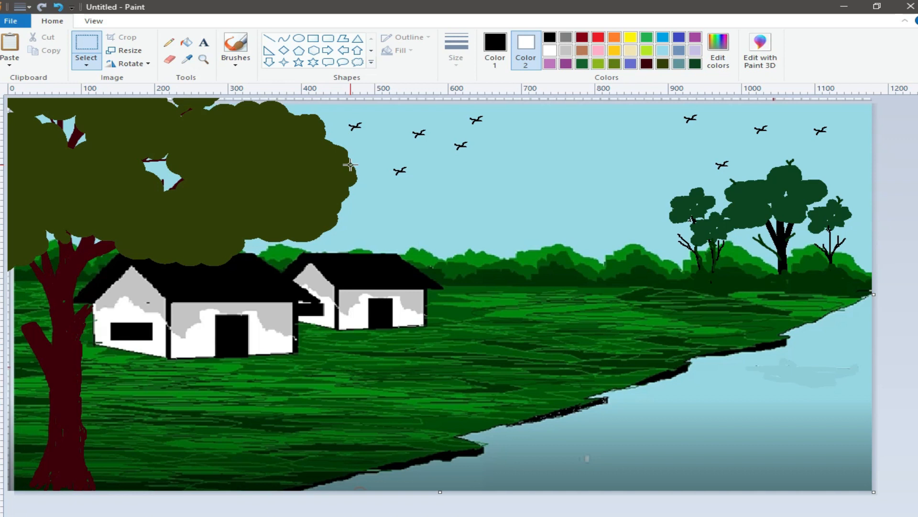
Try a pencil stroke across the lower small crown and undo it
left_click(168, 42)
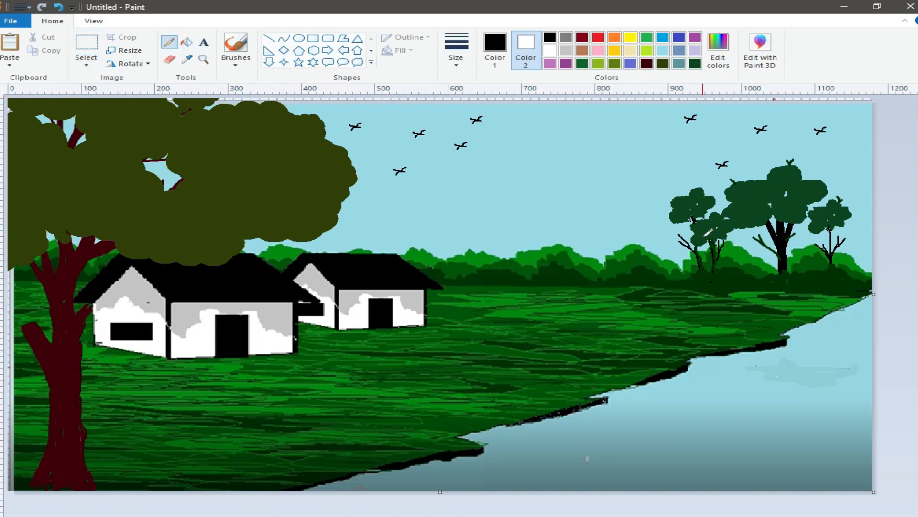
mouse_move(696, 232)
left_mouse_down()
mouse_move(723, 211)
mouse_move(734, 230)
mouse_move(716, 239)
left_mouse_up()
left_click(58, 6)
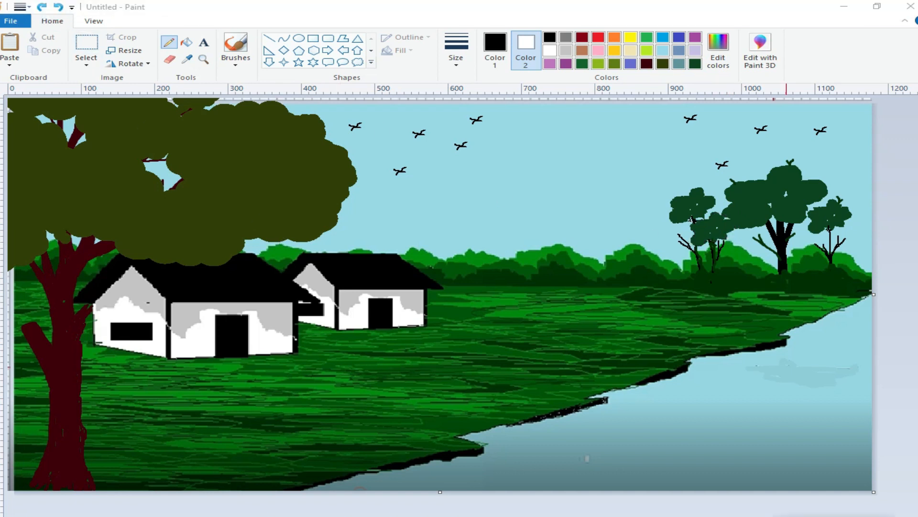